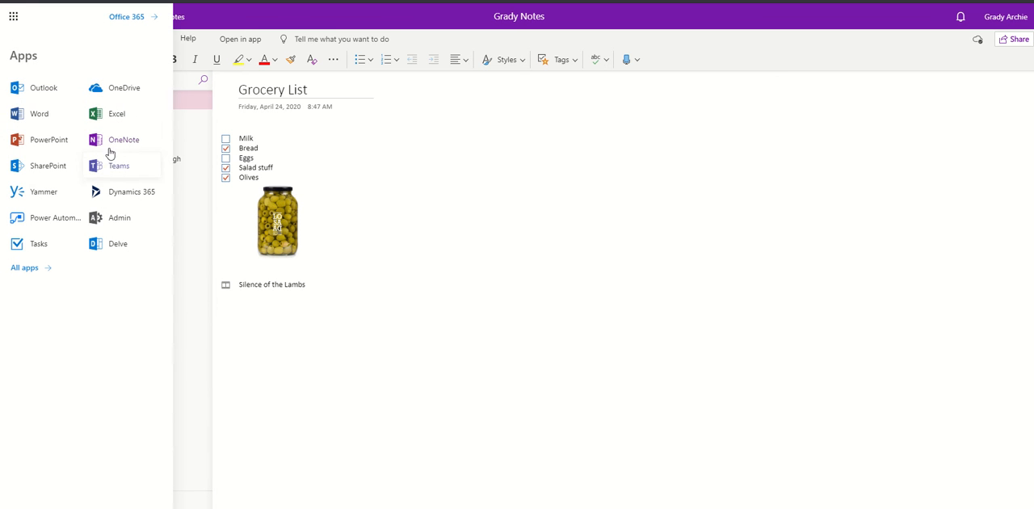
# Close the app launcher and clear the Bread checkbox on the Grocery List page of Personal Notes.
pyautogui.click(580, 147)
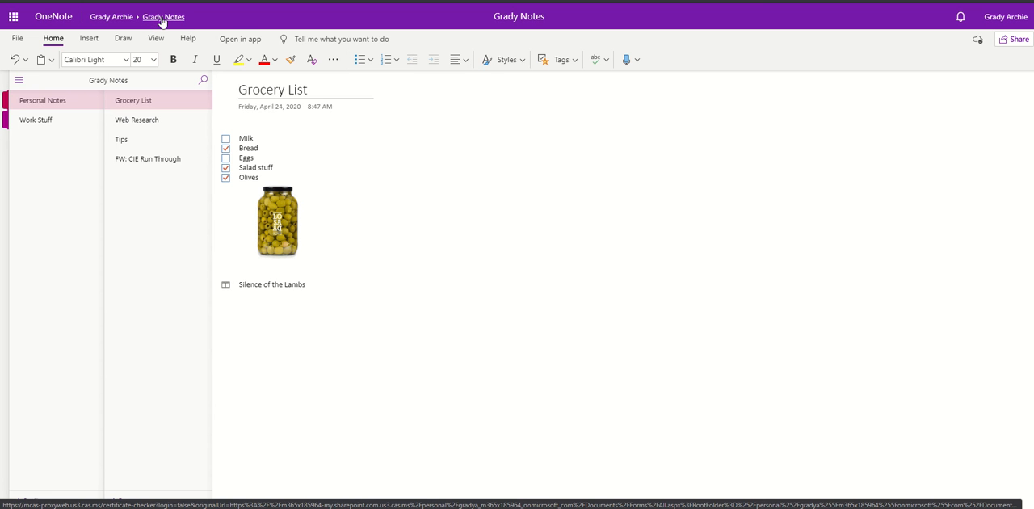
pyautogui.click(30, 122)
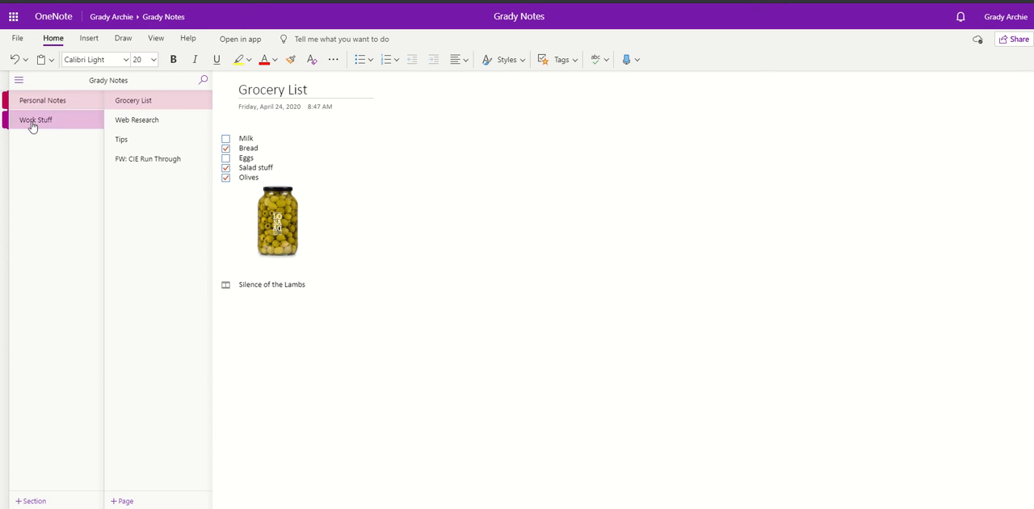
pyautogui.click(38, 106)
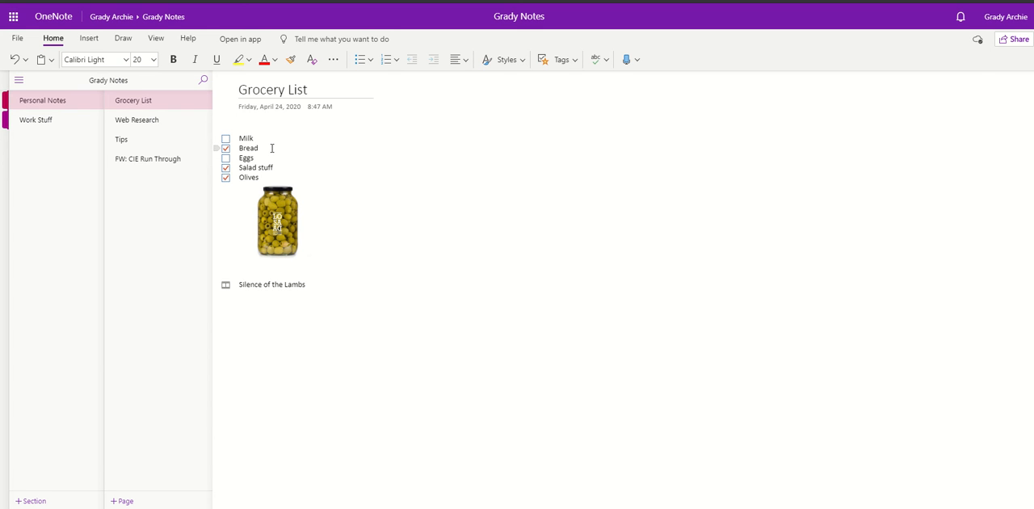
pyautogui.click(227, 149)
pyautogui.click(273, 215)
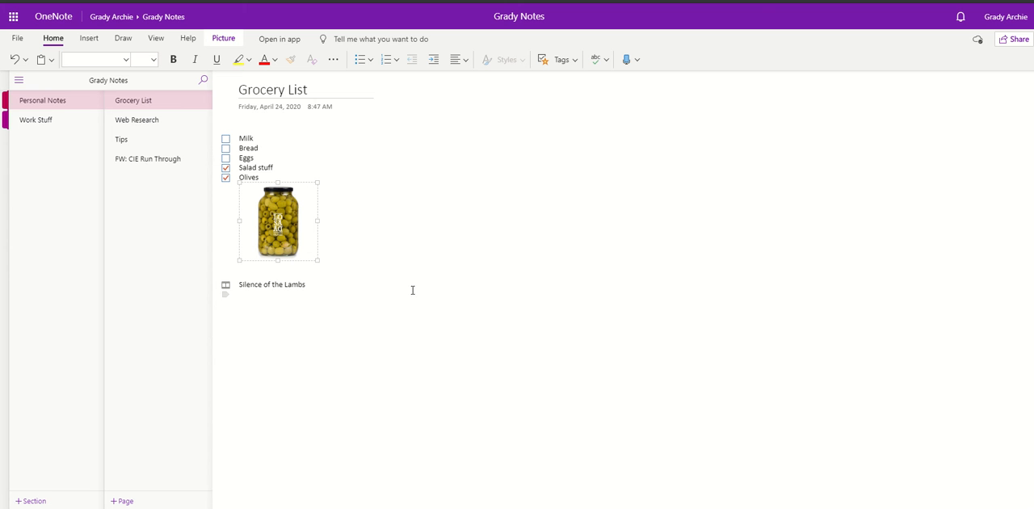
# Look over the available picture sources for inserting an image on the line below Silence of the Lambs.
pyautogui.click(327, 295)
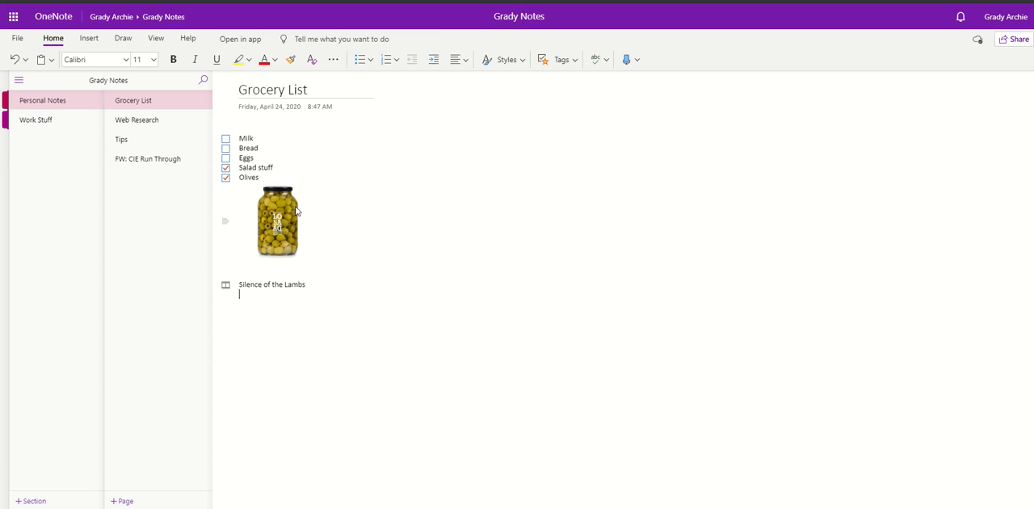
pyautogui.click(92, 40)
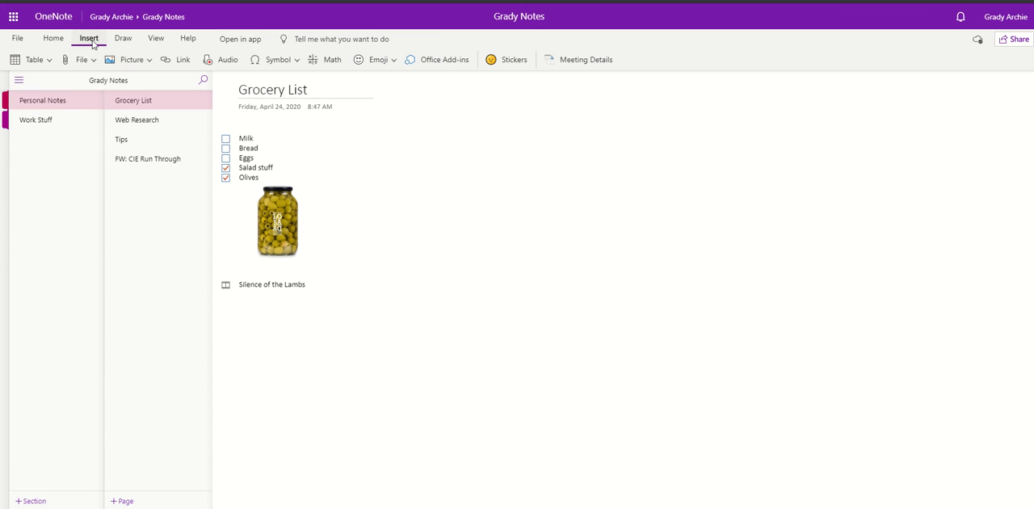
pyautogui.click(148, 62)
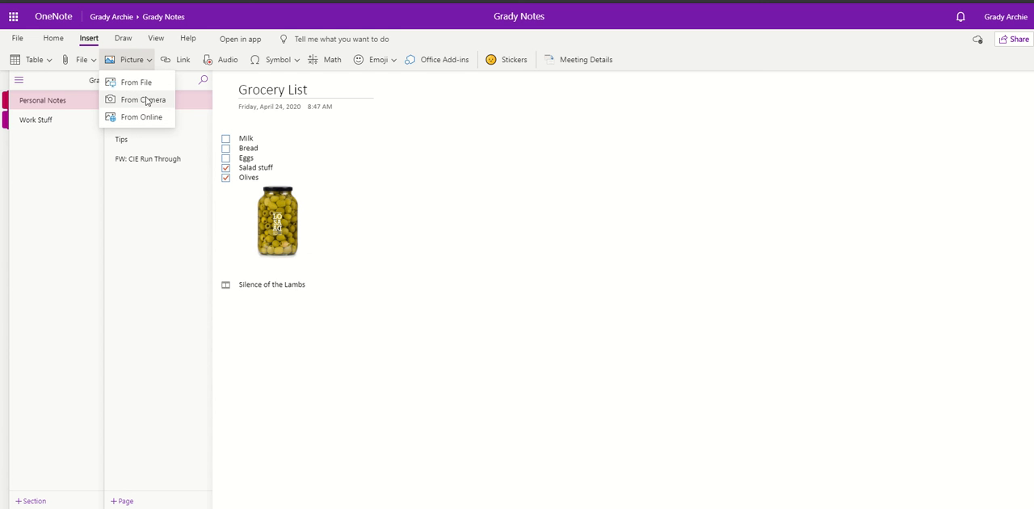
pyautogui.click(158, 215)
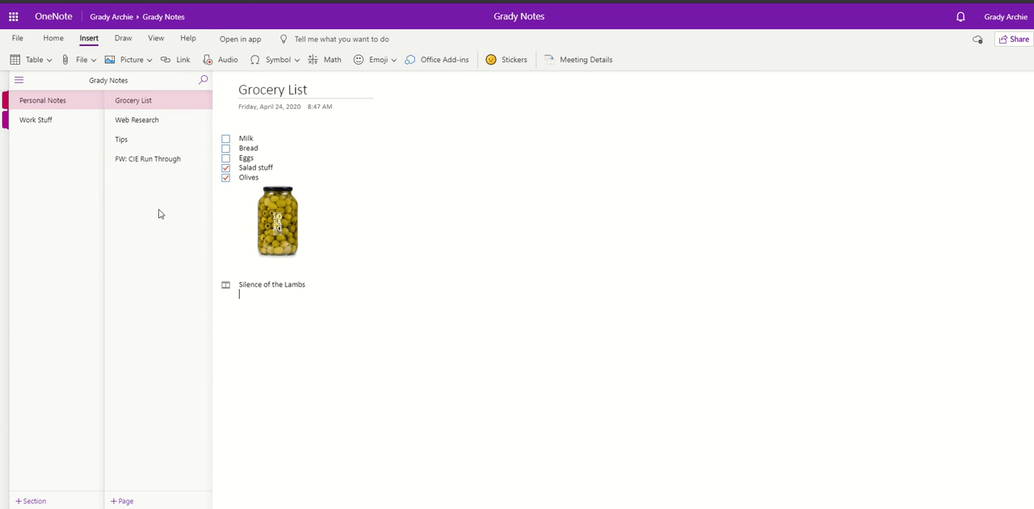
# Circle the Microsoft 365 Business Basic heading on the Web Research page with a blue pen and switch to the yellow highlighter.
pyautogui.click(150, 126)
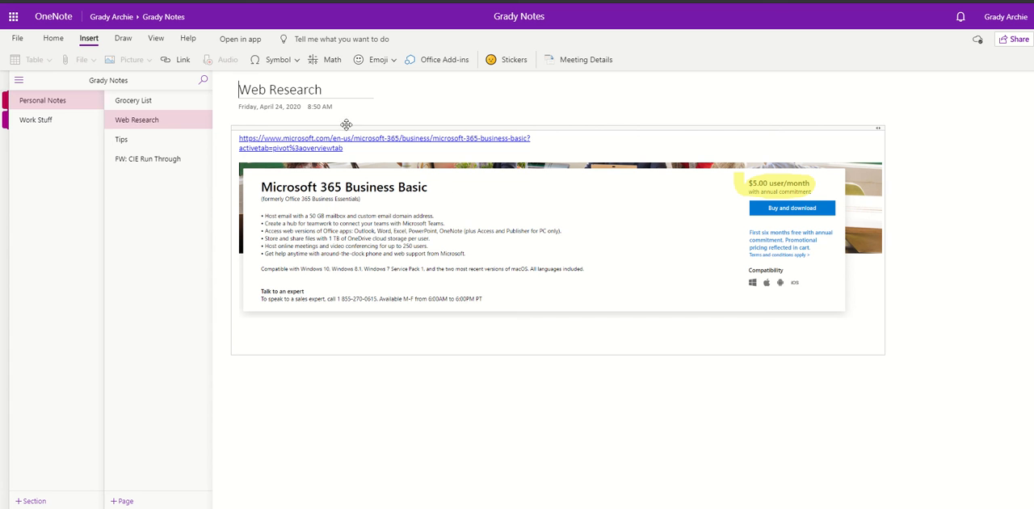
pyautogui.click(123, 38)
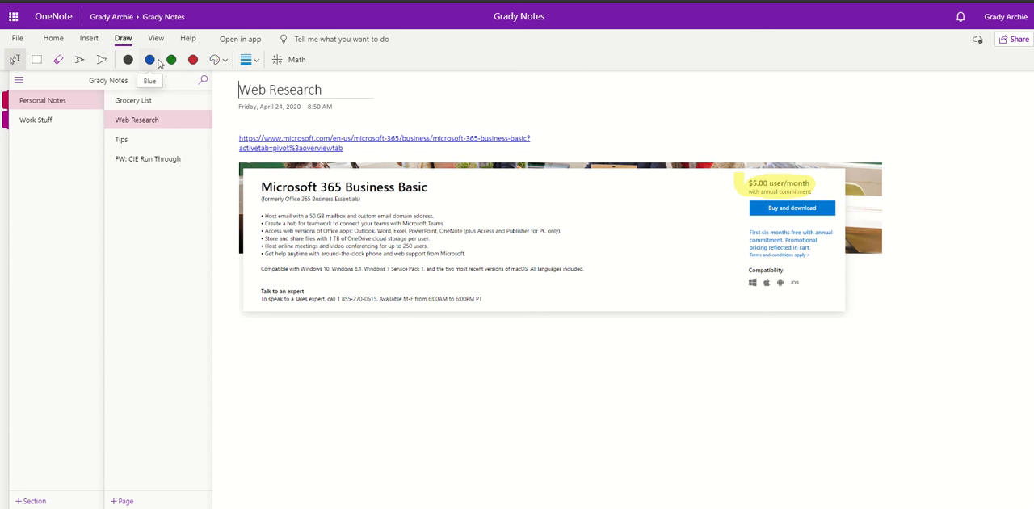
pyautogui.click(149, 59)
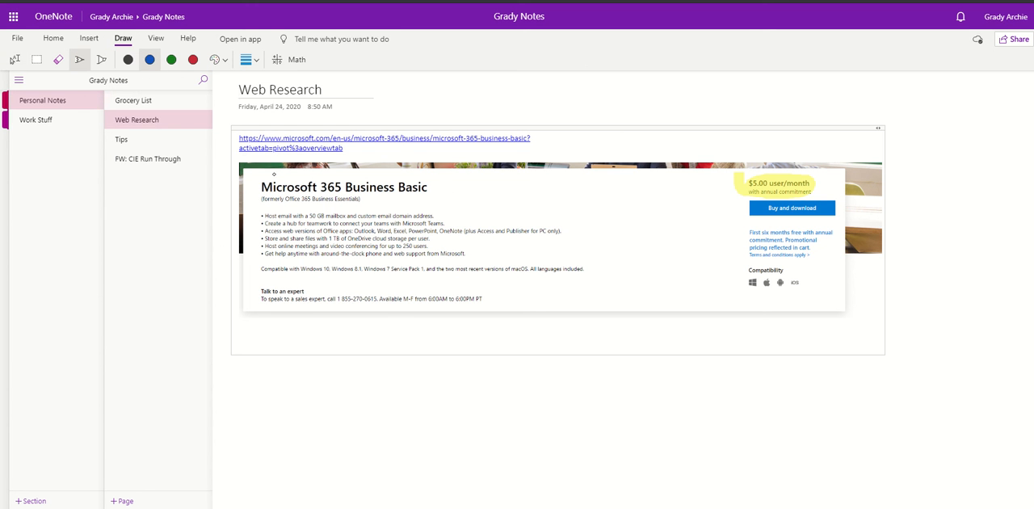
pyautogui.moveTo(250, 170)
pyautogui.mouseDown()
pyautogui.moveTo(276, 212)
pyautogui.moveTo(392, 208)
pyautogui.moveTo(426, 179)
pyautogui.moveTo(273, 173)
pyautogui.mouseUp()
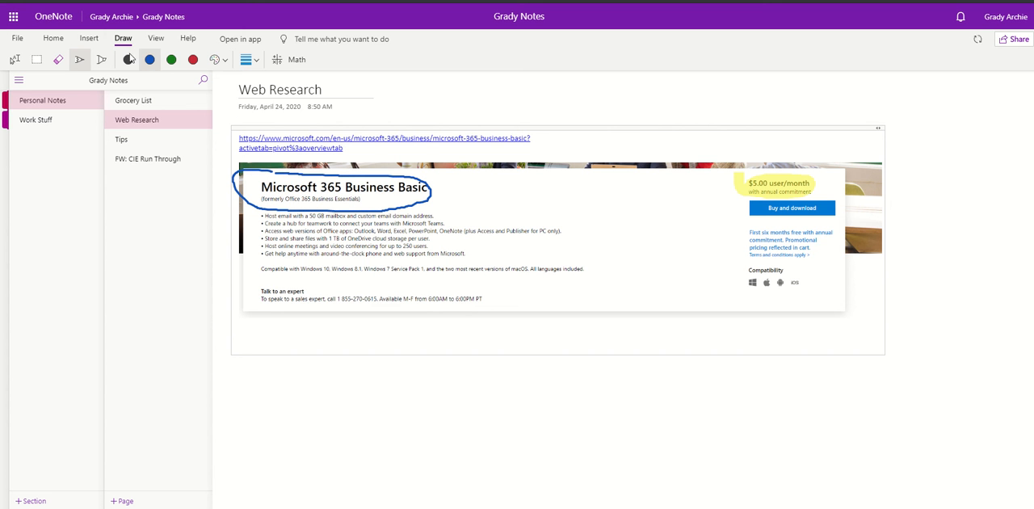
pyautogui.click(101, 59)
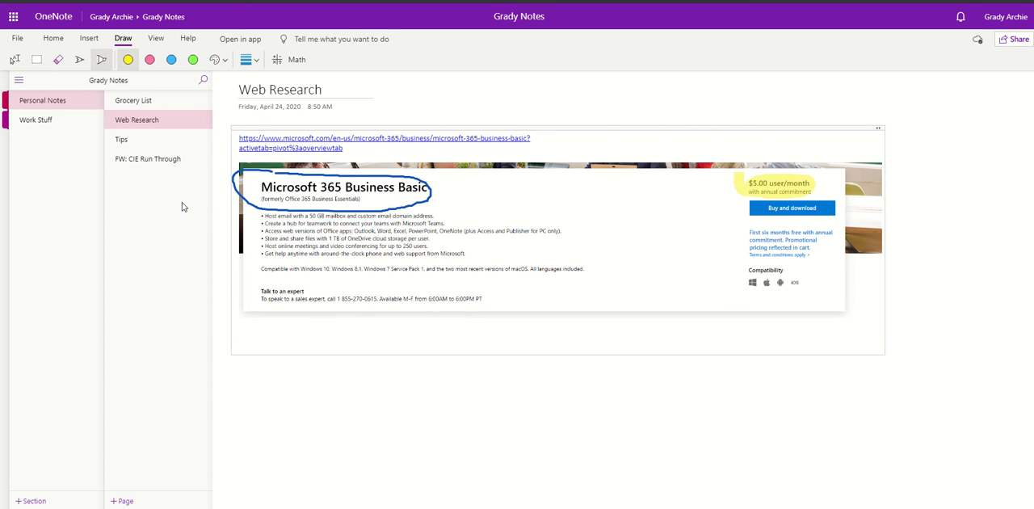
# View the Tips and FW: CIE Run Through pages in Personal Notes.
pyautogui.click(127, 143)
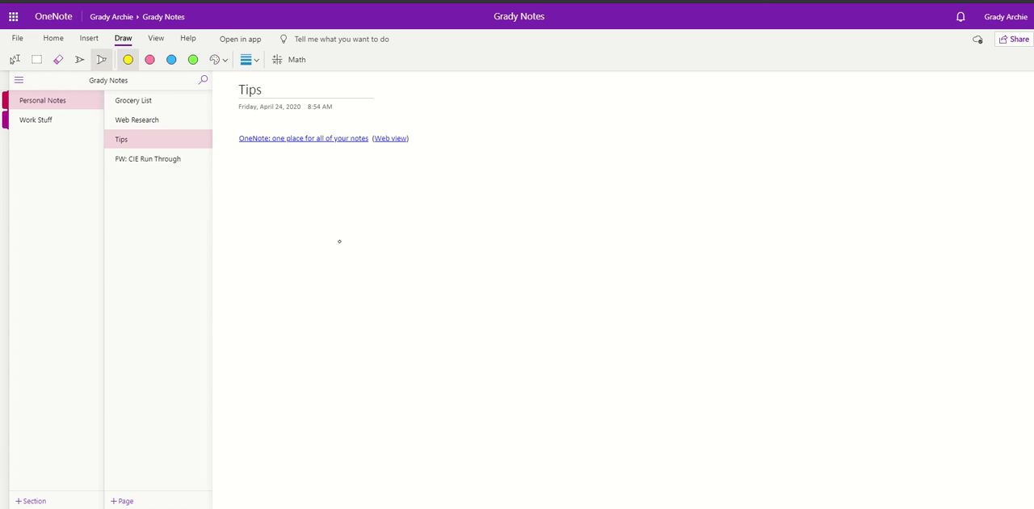
pyautogui.click(156, 169)
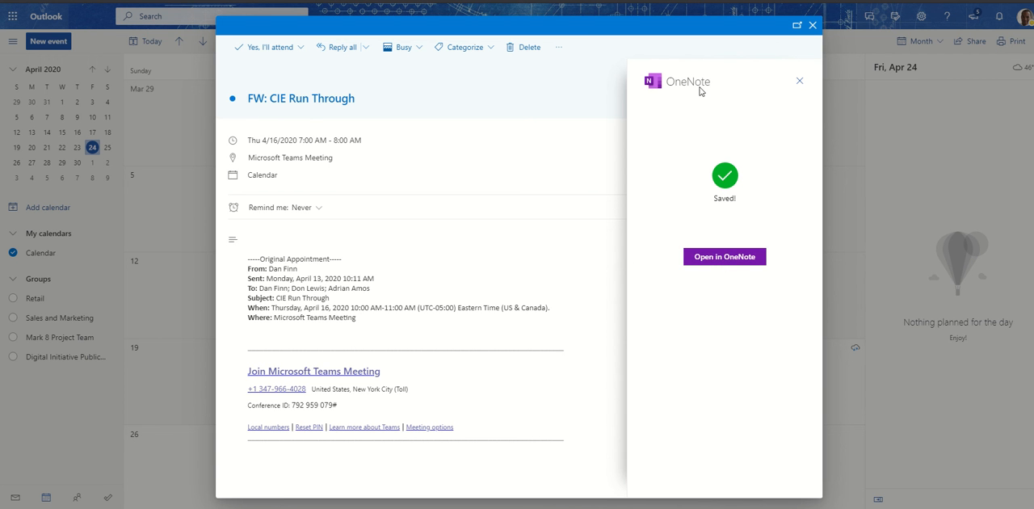
# In Outlook, dismiss the OneNote save confirmation for the FW: CIE Run Through event and choose the OneNote add-in for that event.
pyautogui.click(799, 81)
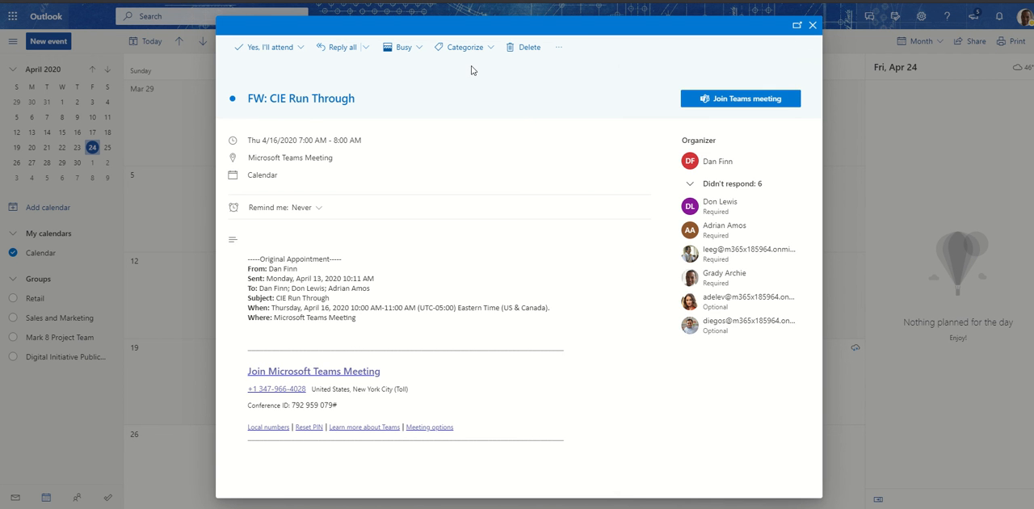
pyautogui.click(538, 50)
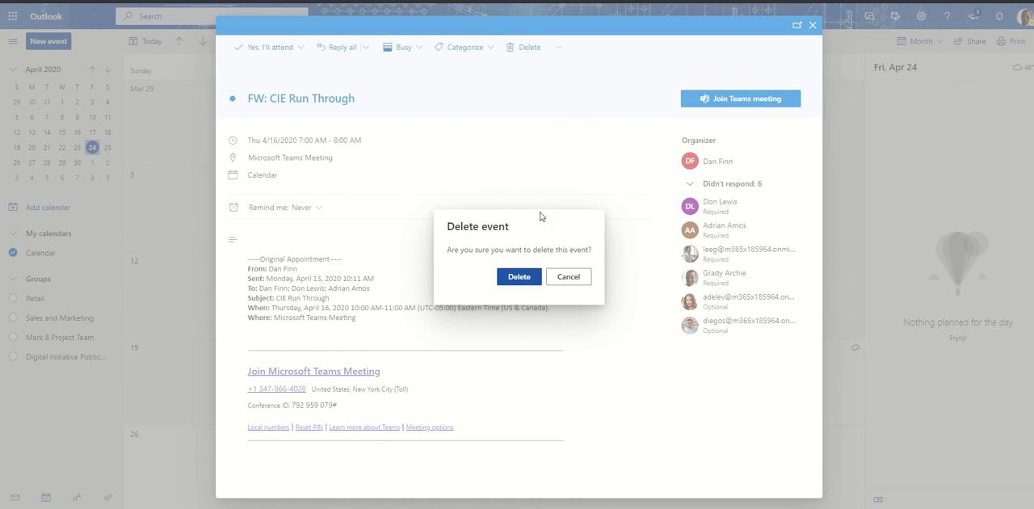
pyautogui.click(570, 278)
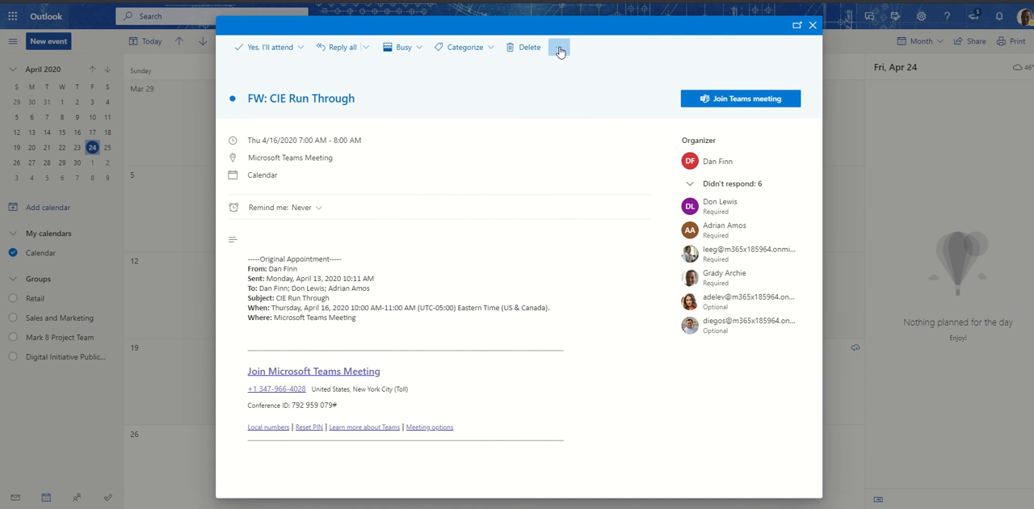
pyautogui.click(559, 50)
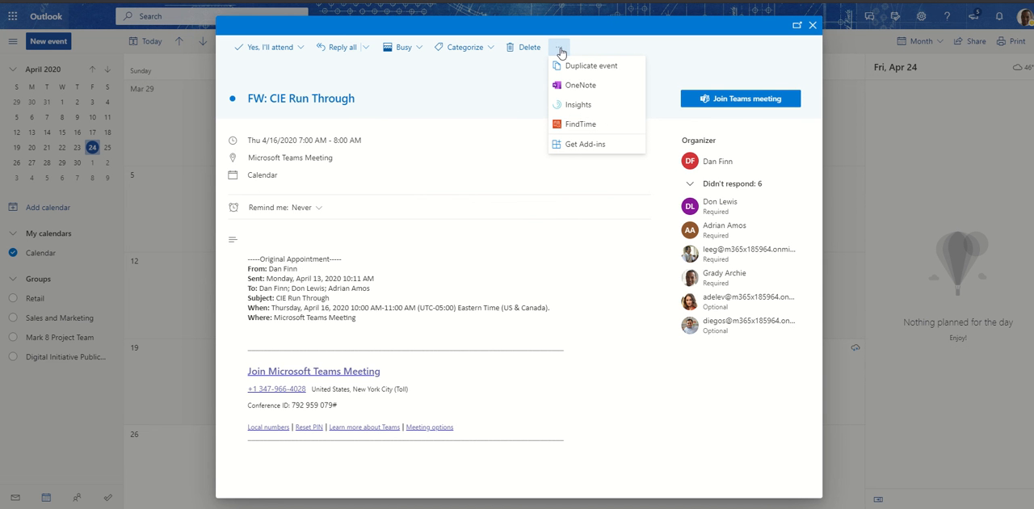
pyautogui.click(578, 86)
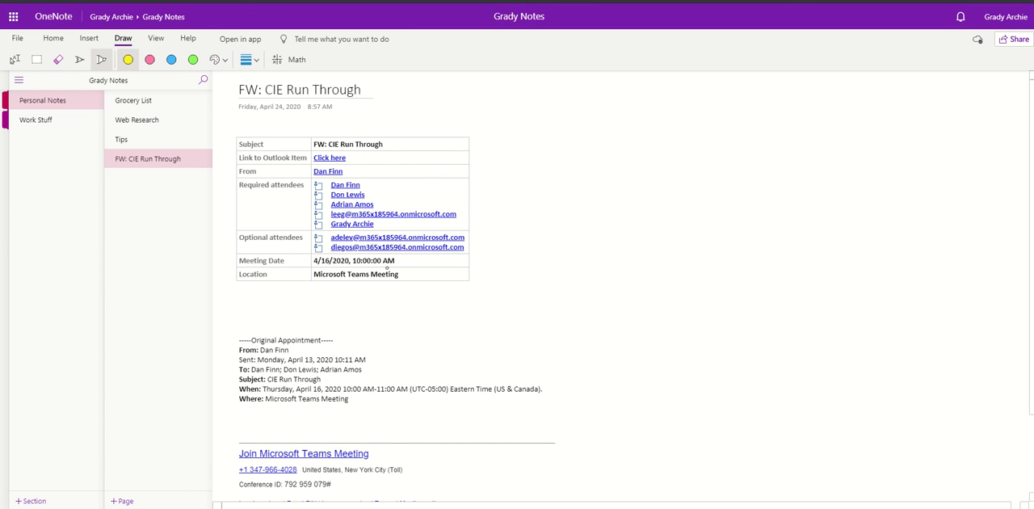
# In OneNote, add the text "notes:" under the Notes heading of the FW: CIE Run Through page using text selection mode.
pyautogui.scroll(-3, 368, 360)
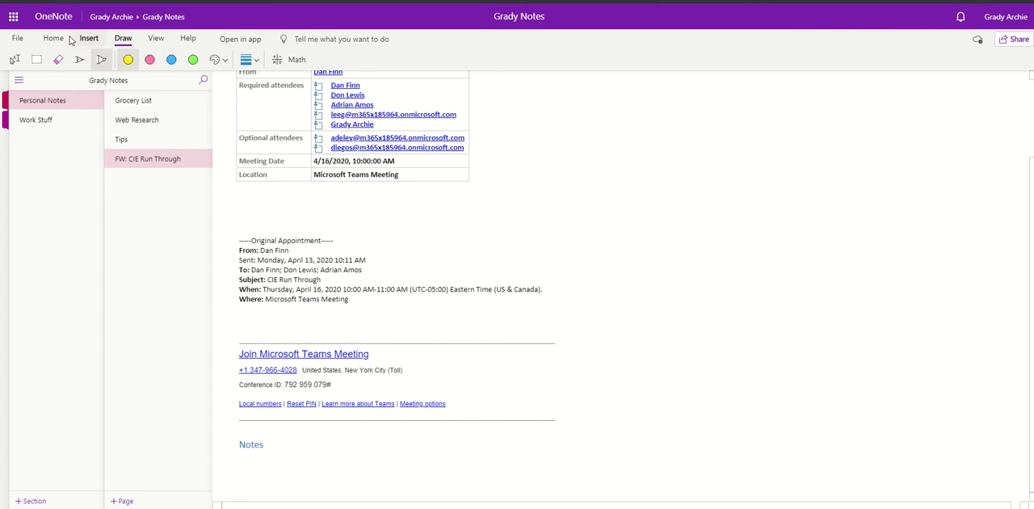
pyautogui.click(95, 41)
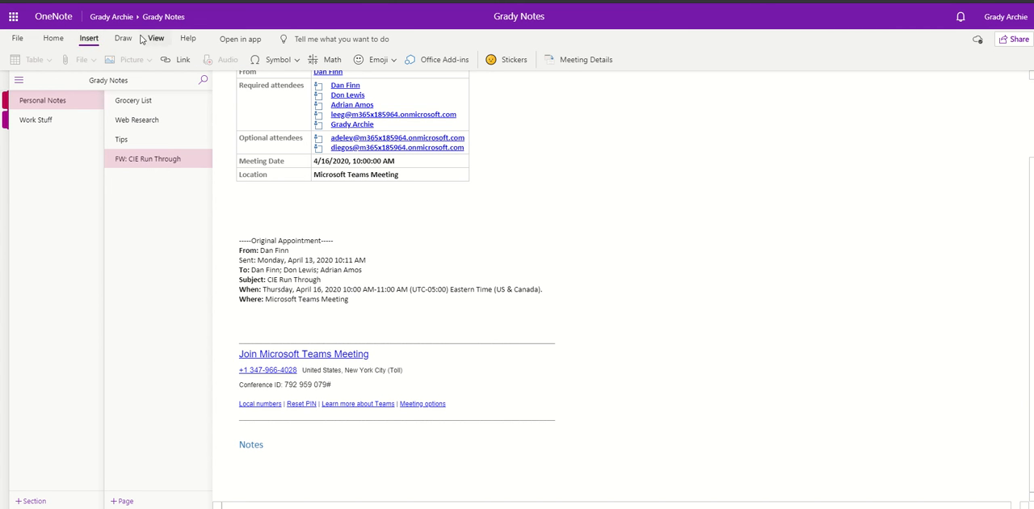
pyautogui.click(156, 38)
pyautogui.click(120, 40)
pyautogui.click(14, 59)
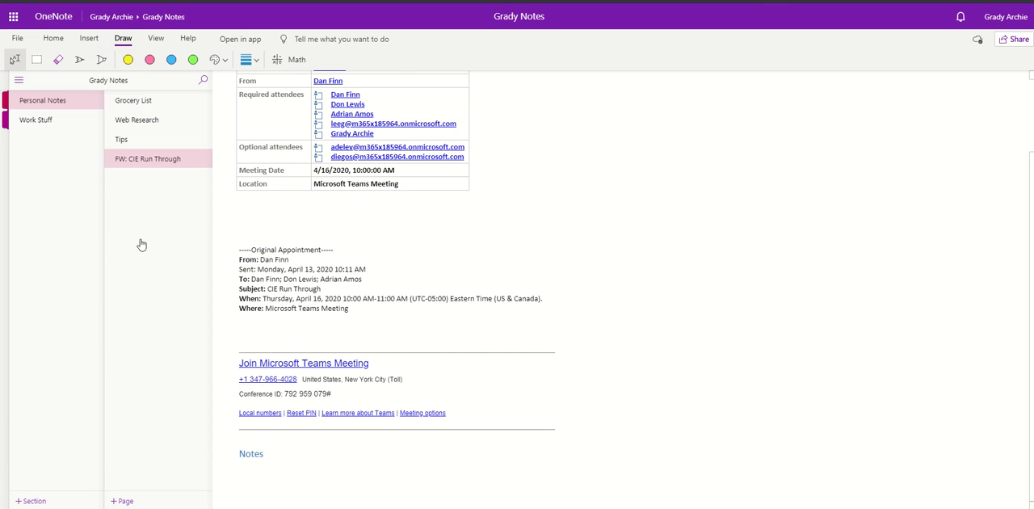
pyautogui.click(246, 476)
pyautogui.write('notes')
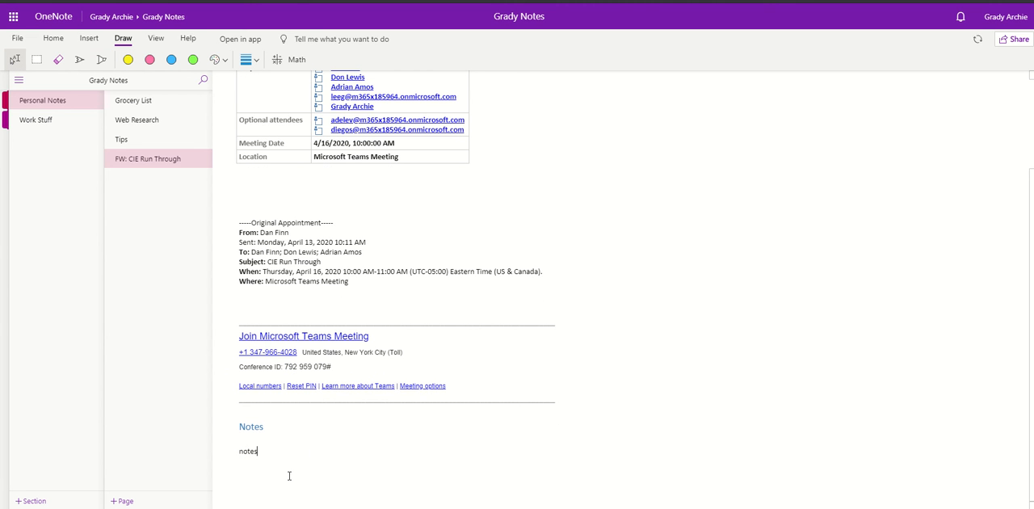
pyautogui.write(':')
# Compare the pages in the Work Stuff and Personal Notes sections, ending in Personal Notes.
pyautogui.click(46, 121)
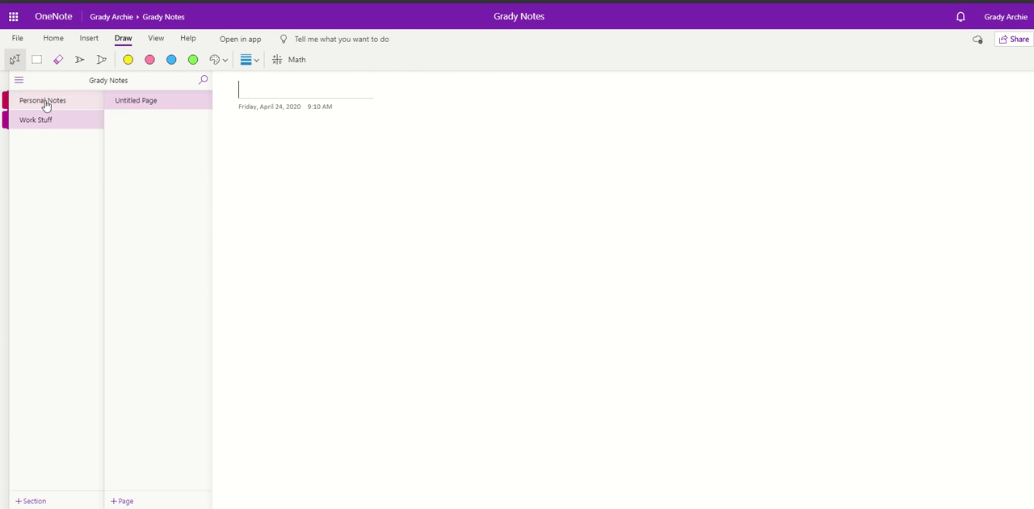
pyautogui.click(46, 103)
pyautogui.click(44, 121)
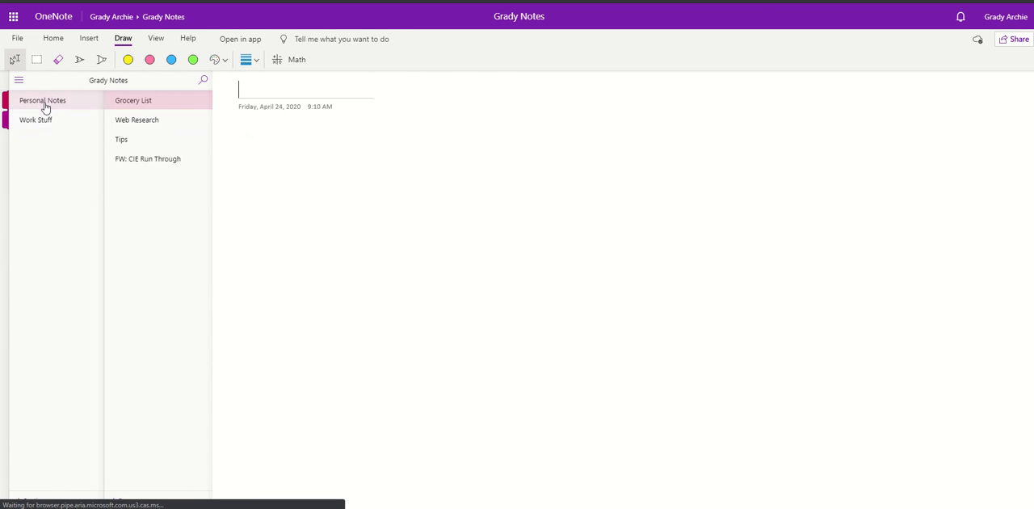
pyautogui.click(46, 102)
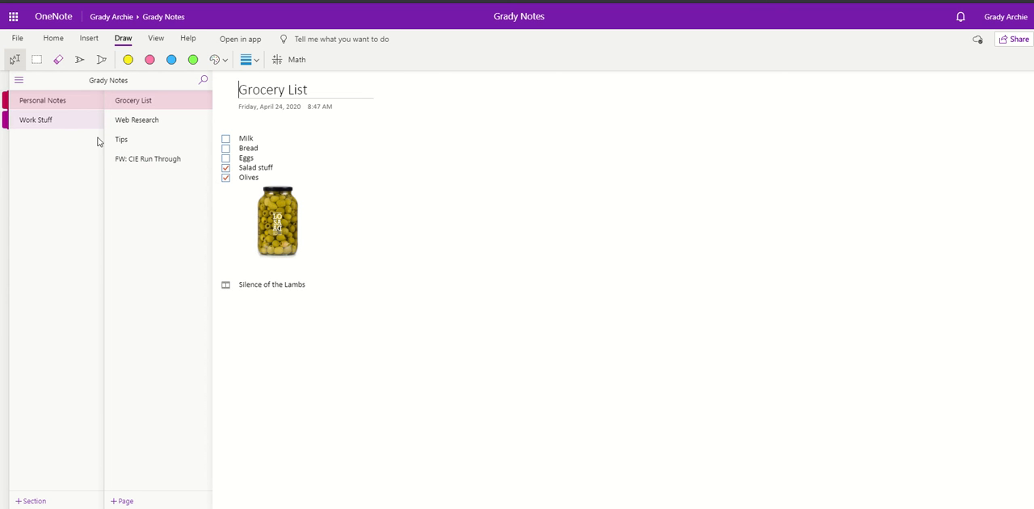
# Move the FW: CIE Run Through page from Personal Notes to the Work Stuff section and open it there.
pyautogui.moveTo(151, 163); pyautogui.dragTo(50, 122)
pyautogui.click(555, 289)
pyautogui.click(46, 120)
pyautogui.click(148, 121)
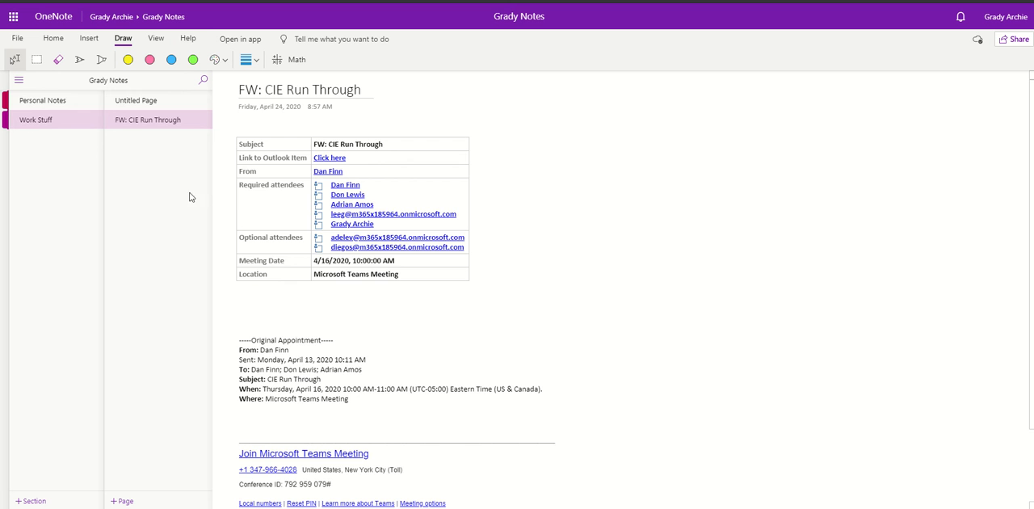
# Add a new note reading "Silence of the lambs" below the links on the Tips page of Personal Notes.
pyautogui.click(64, 101)
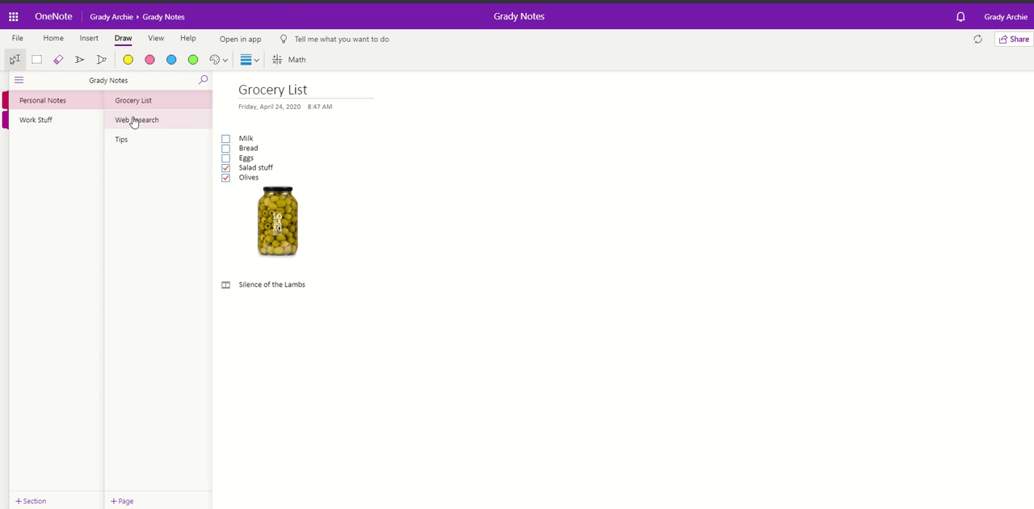
pyautogui.click(134, 121)
pyautogui.click(133, 139)
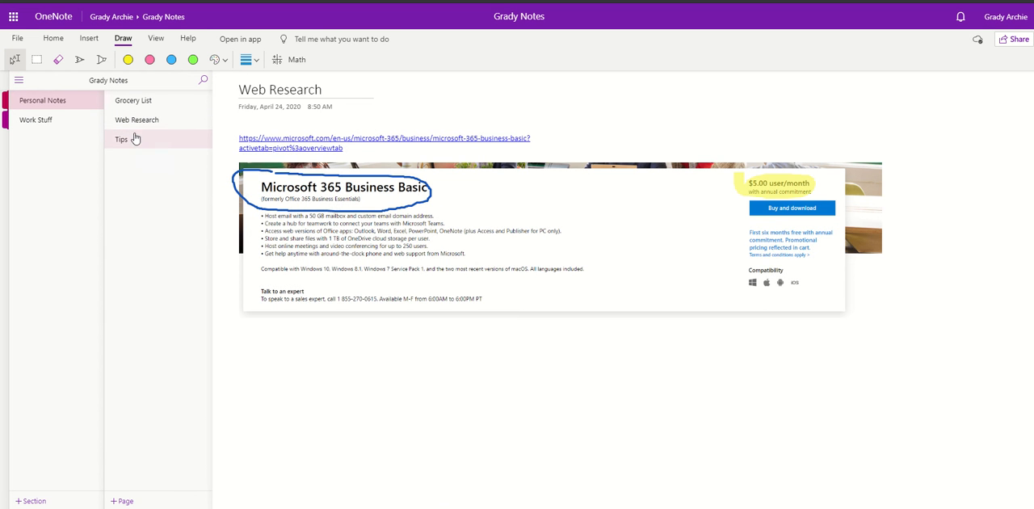
pyautogui.click(283, 223)
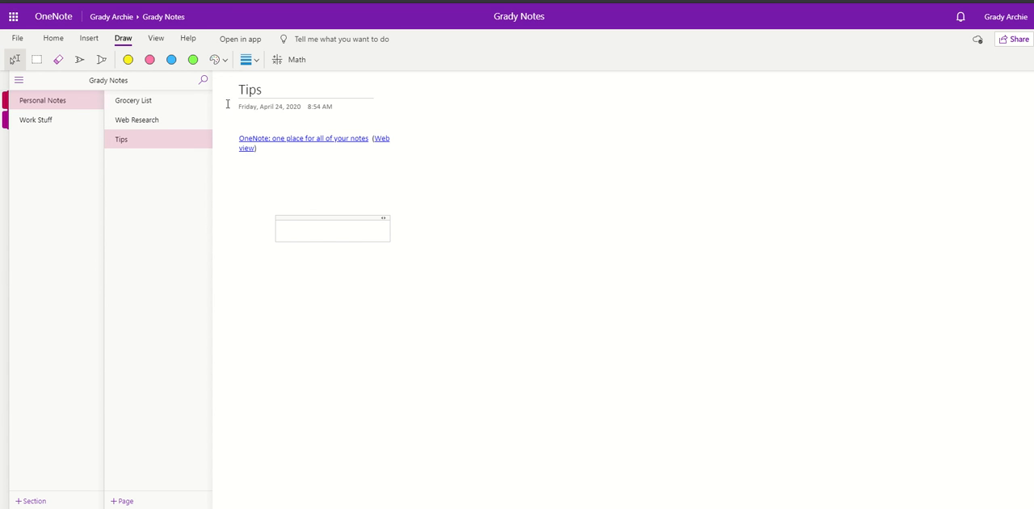
pyautogui.write('Silence of the lambs')
# Tag the "Silence of the lambs" note as Movie to see and deselect it.
pyautogui.click(269, 228)
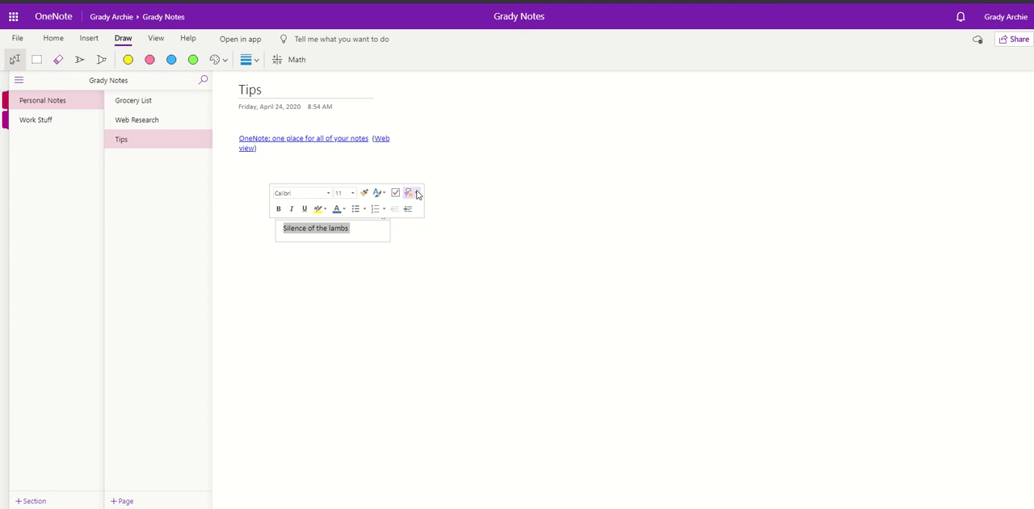
pyautogui.click(414, 192)
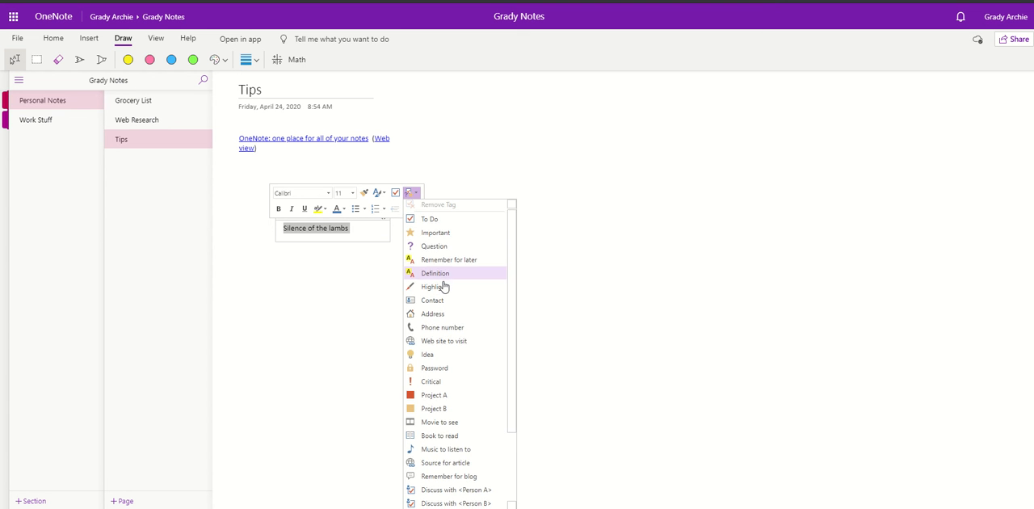
pyautogui.scroll(-1, 443, 280)
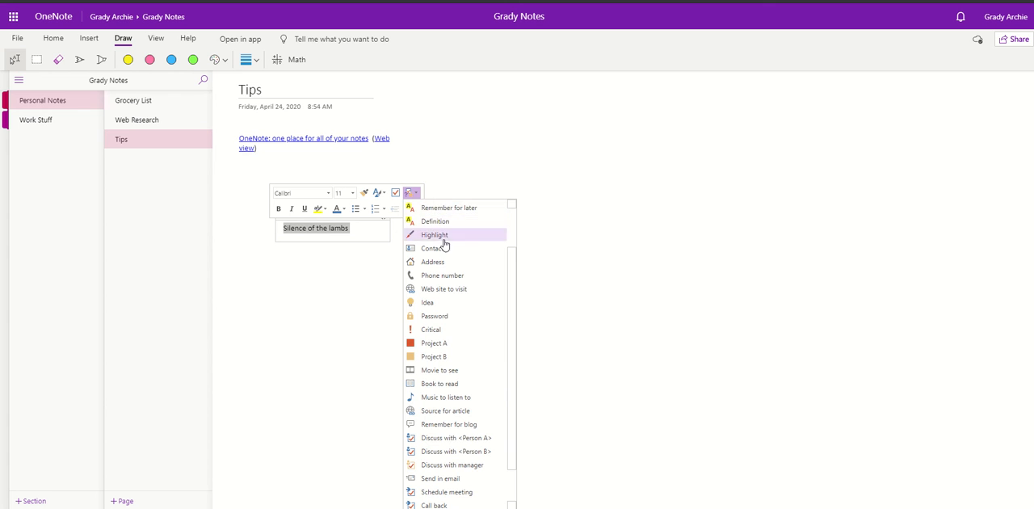
pyautogui.scroll(-1, 448, 327)
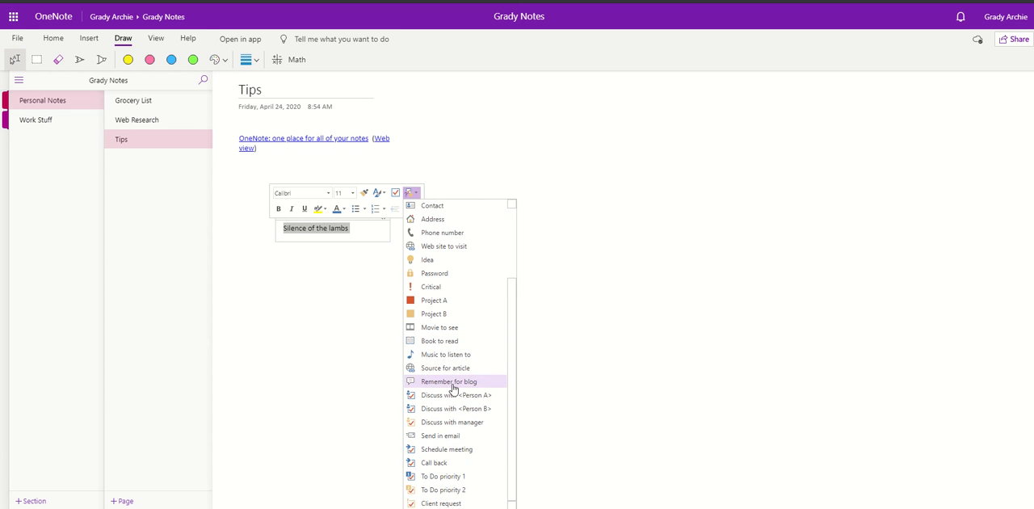
pyautogui.click(443, 327)
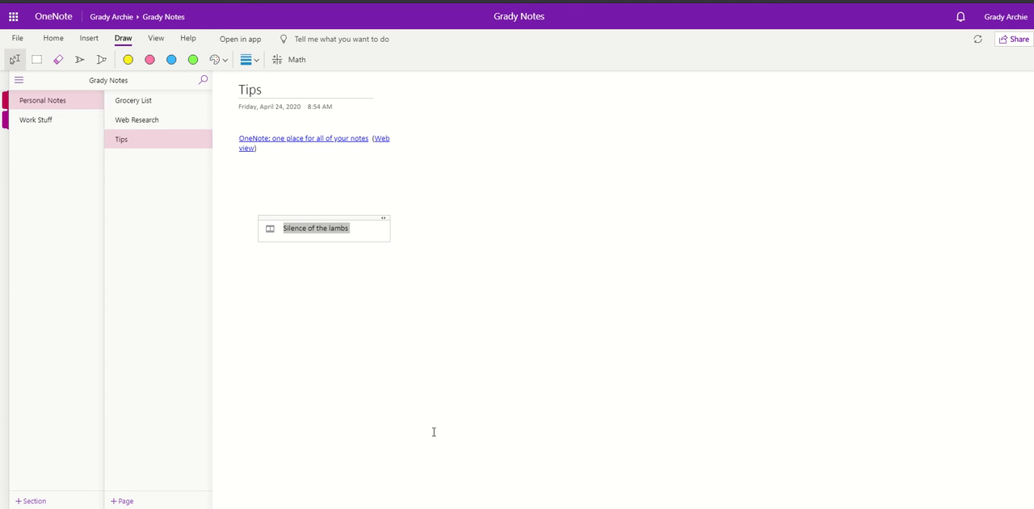
pyautogui.click(350, 299)
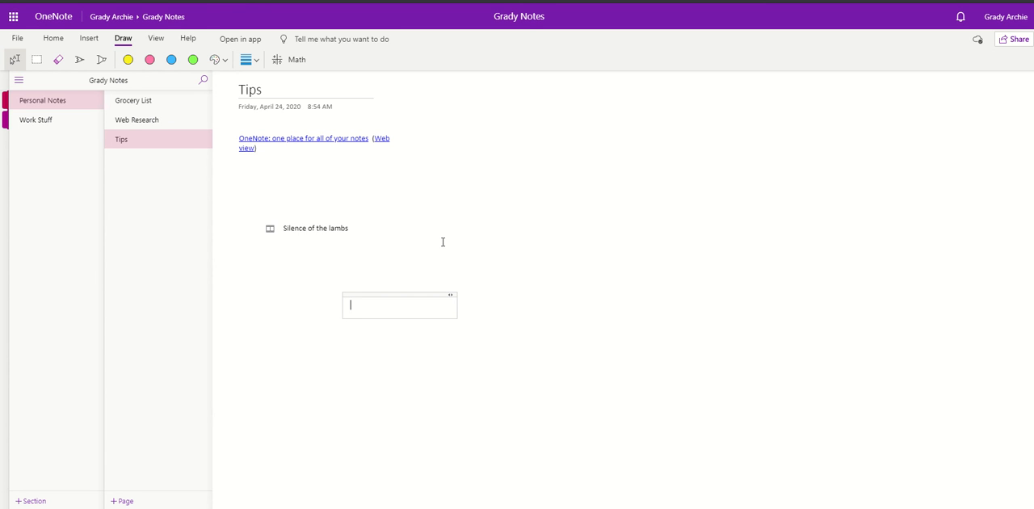
pyautogui.click(443, 242)
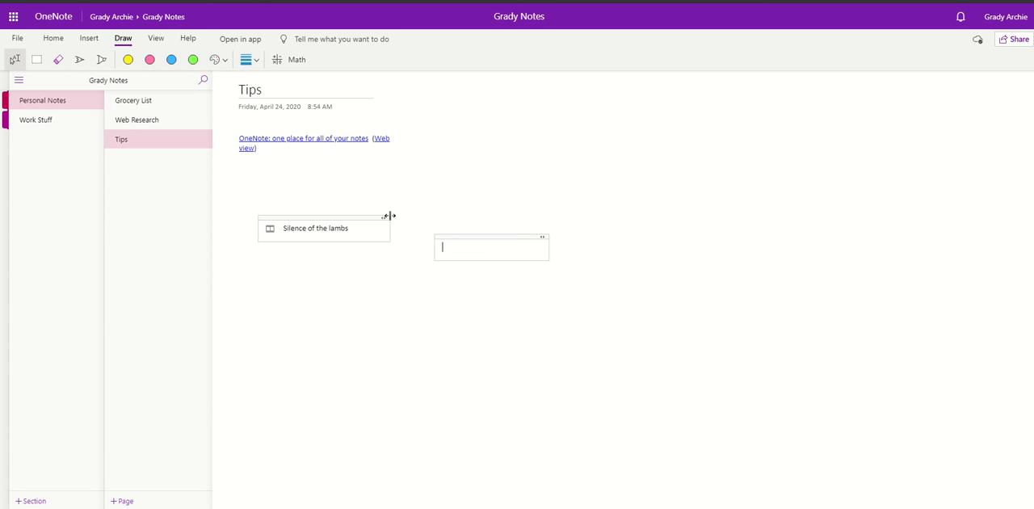